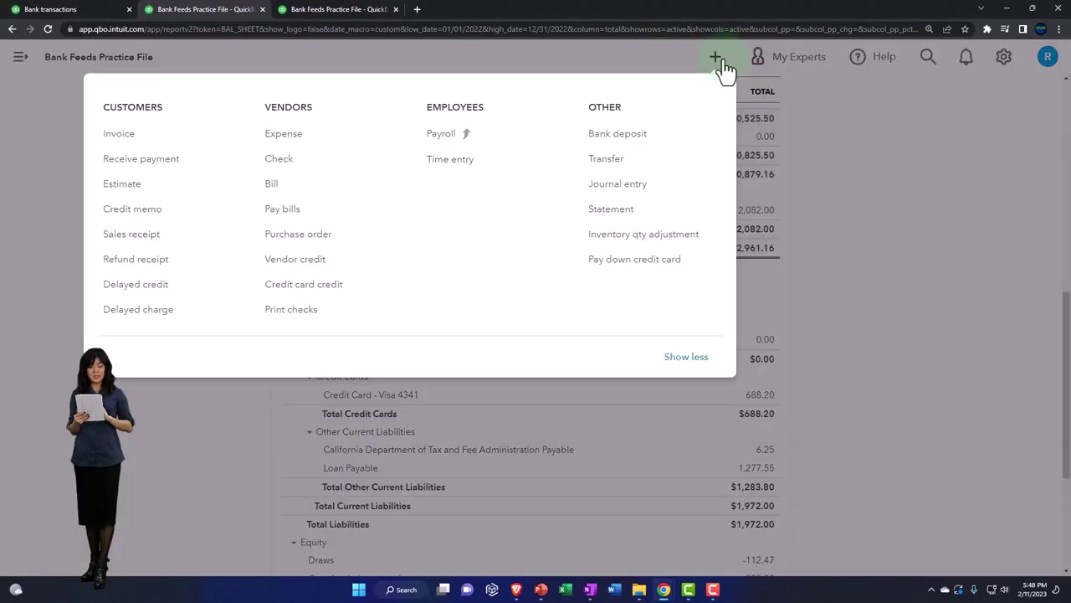
pyautogui.click(668, 269)
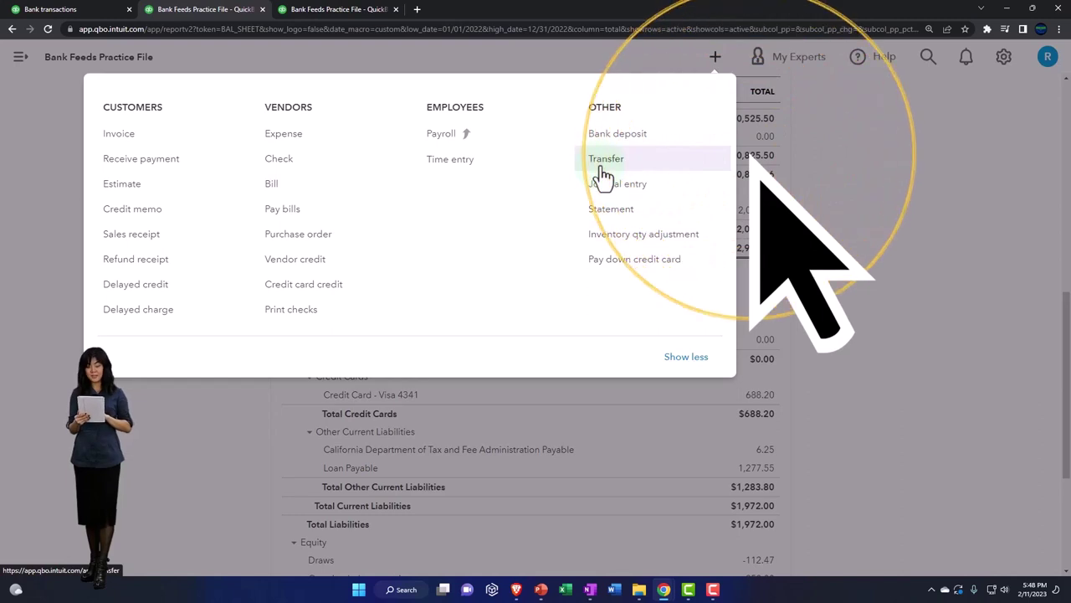
pyautogui.click(148, 467)
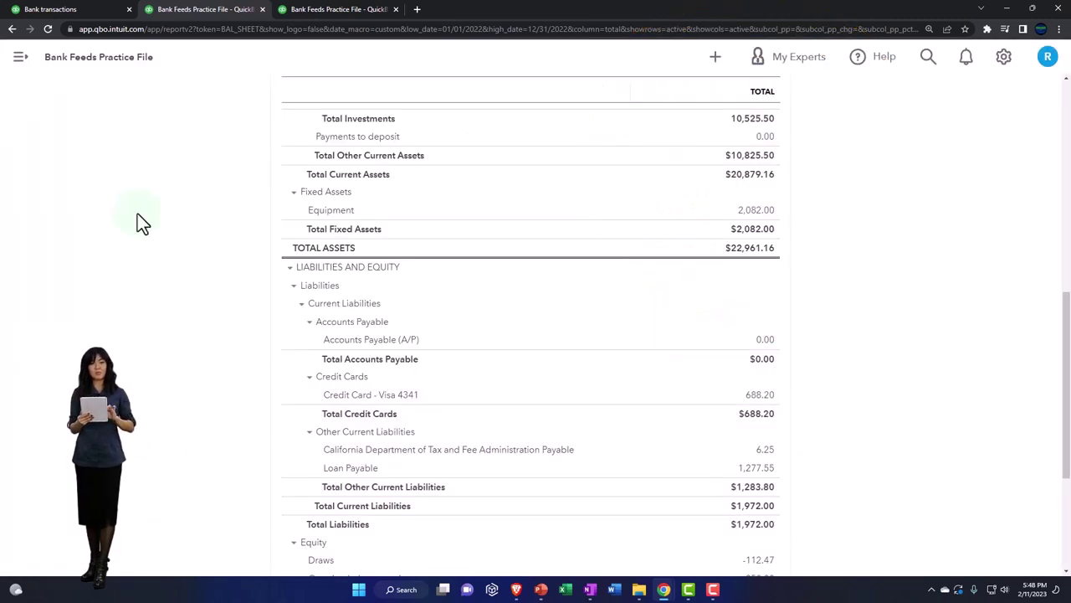
# - Go to the bank transactions page and bring up the Cash:Checking account's transactions awaiting review
pyautogui.click(84, 10)
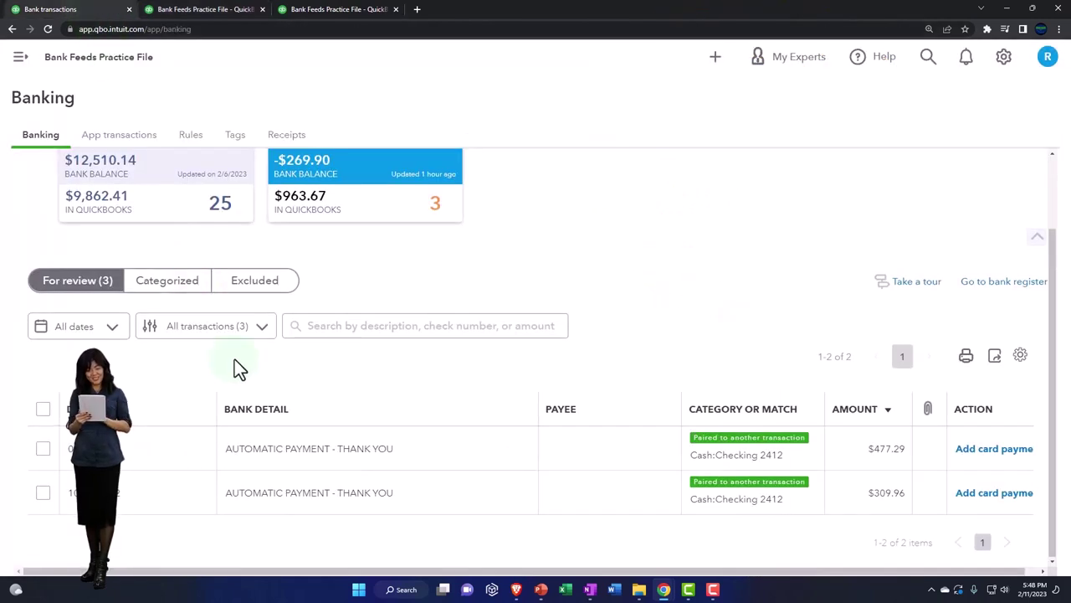
pyautogui.scroll(2, 238, 368)
pyautogui.click(149, 266)
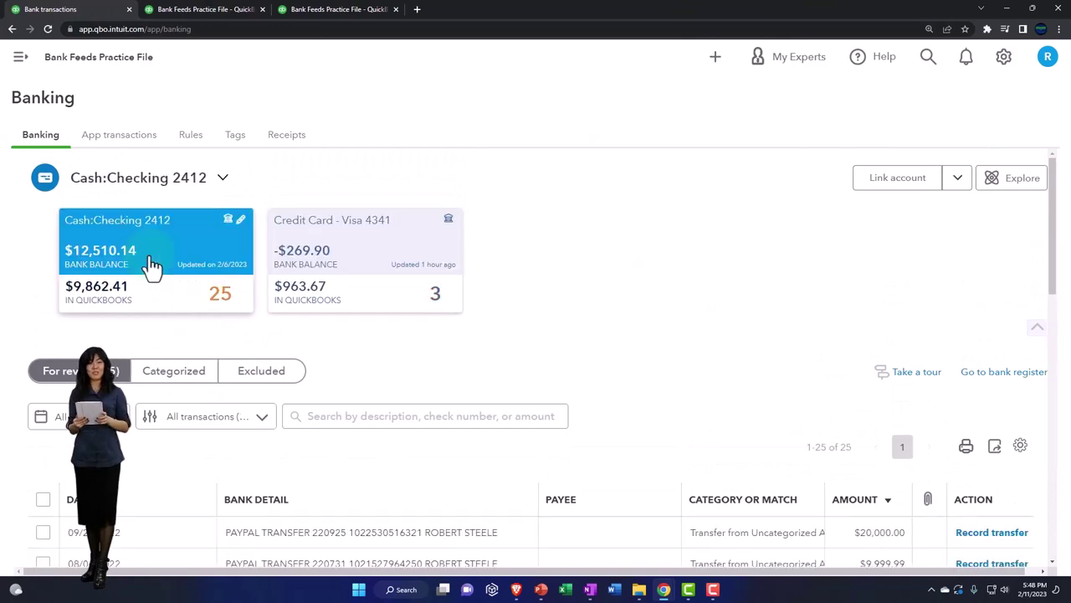
pyautogui.scroll(-5, 153, 265)
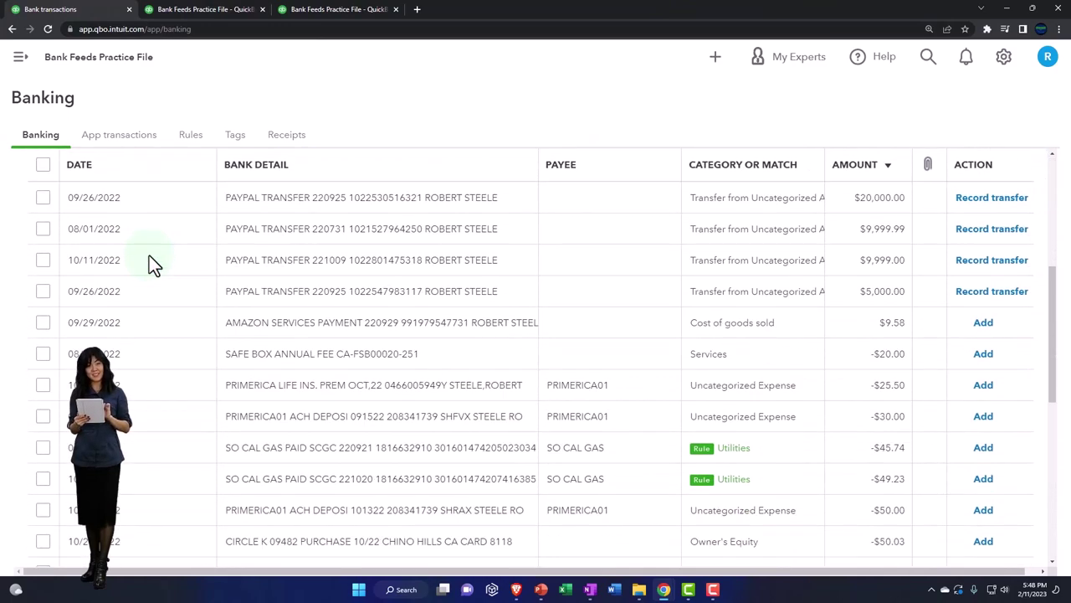
pyautogui.scroll(-5, 152, 263)
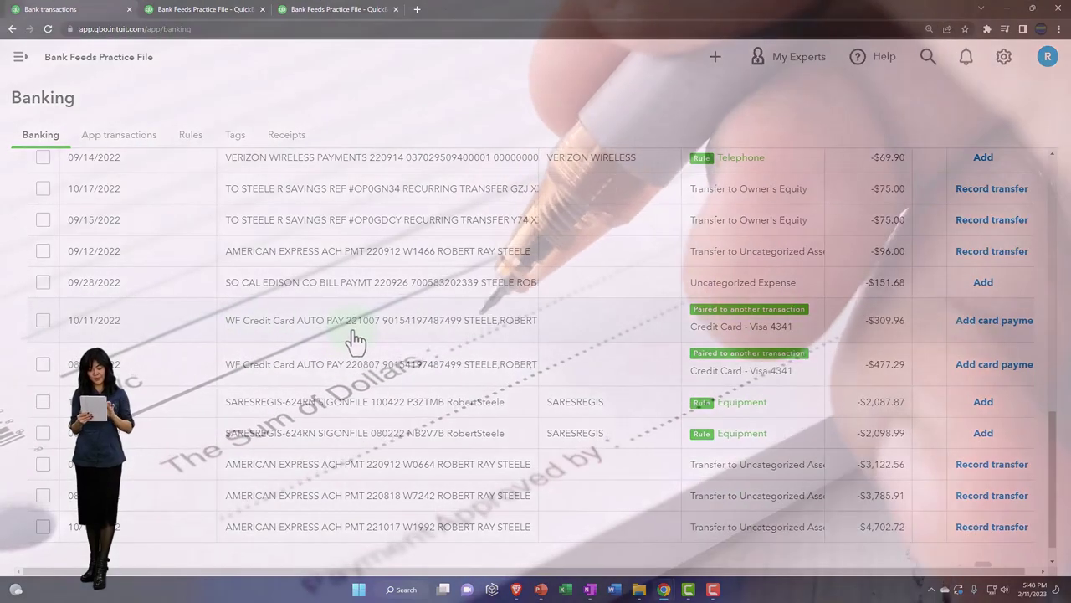
# - Categorize the 10/11/2022 WF Credit Card AUTO PAY transaction of $309.96 to the Visa credit card account and add it
pyautogui.click(356, 337)
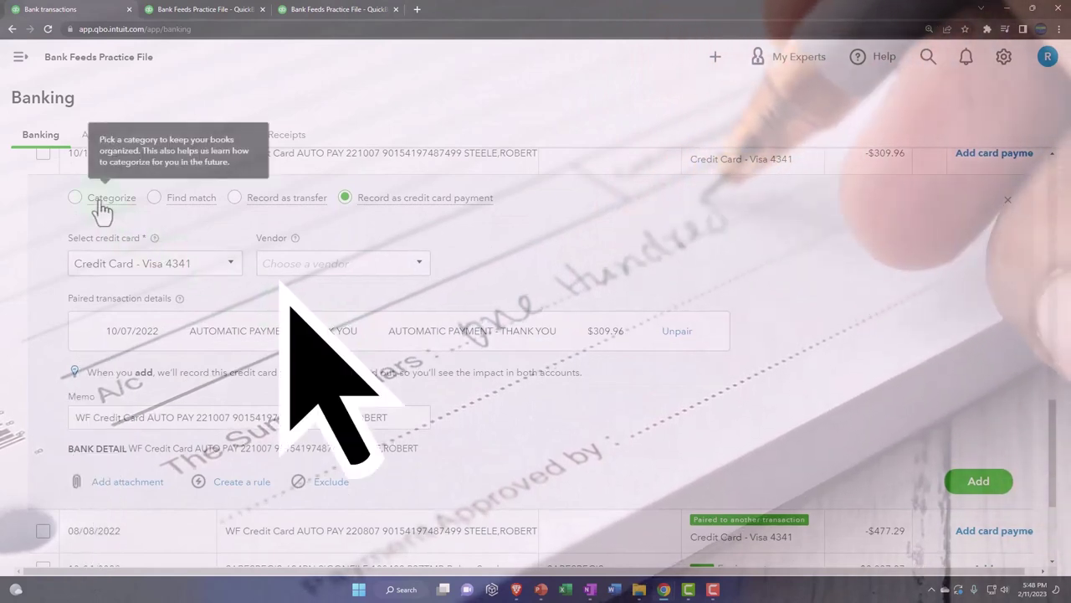
pyautogui.click(100, 203)
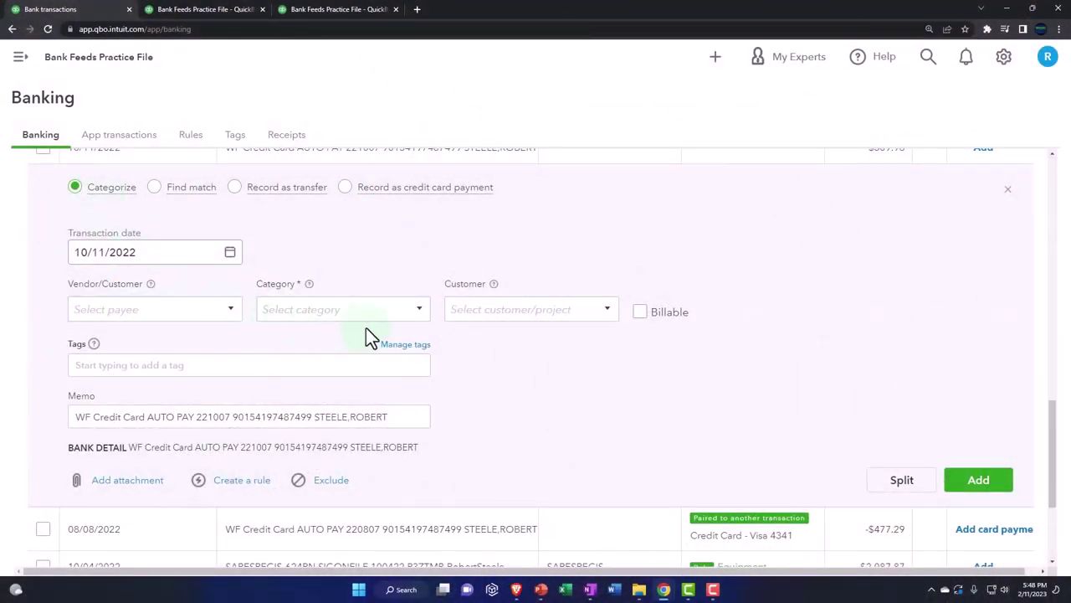
pyautogui.click(419, 316)
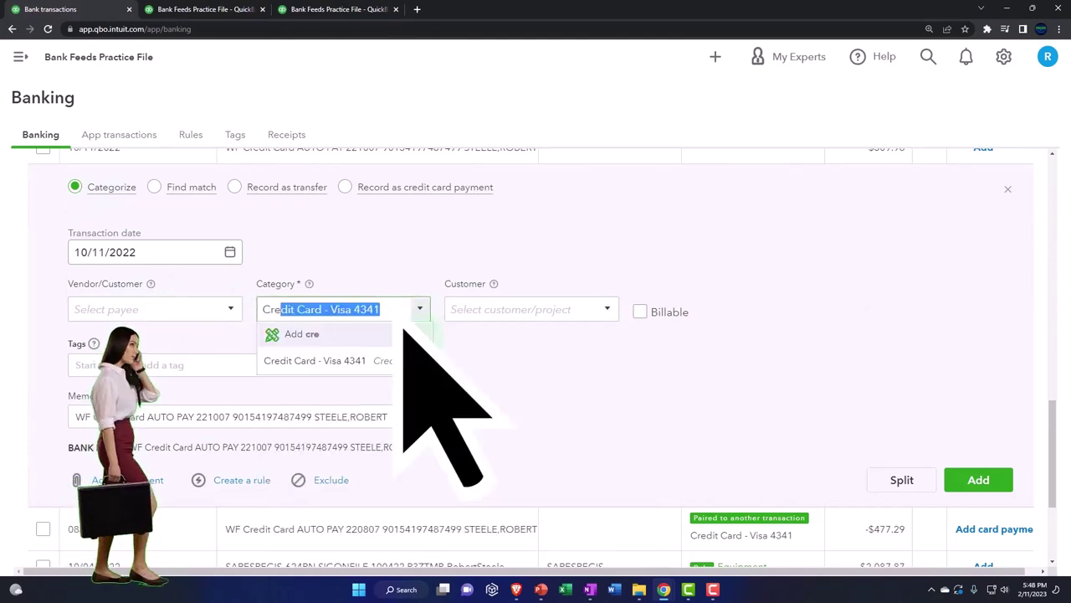
pyautogui.click(367, 361)
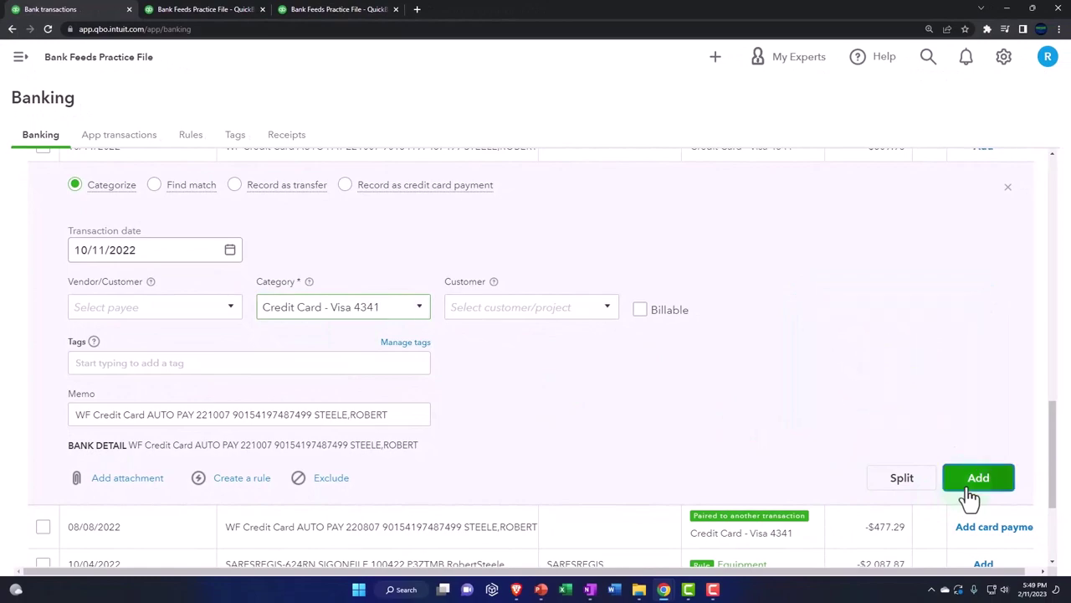
pyautogui.click(968, 497)
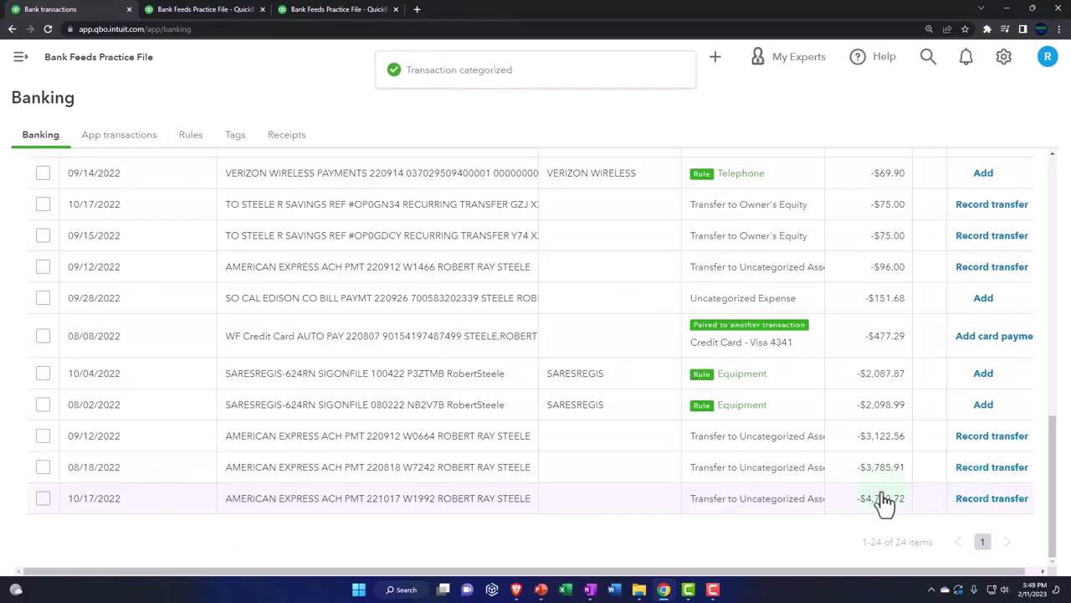
# - In the Visa credit card feed, match the 10/07/2022 AUTOMATIC PAYMENT to the 10/11/2022 expense of $309.96
pyautogui.scroll(10, 626, 423)
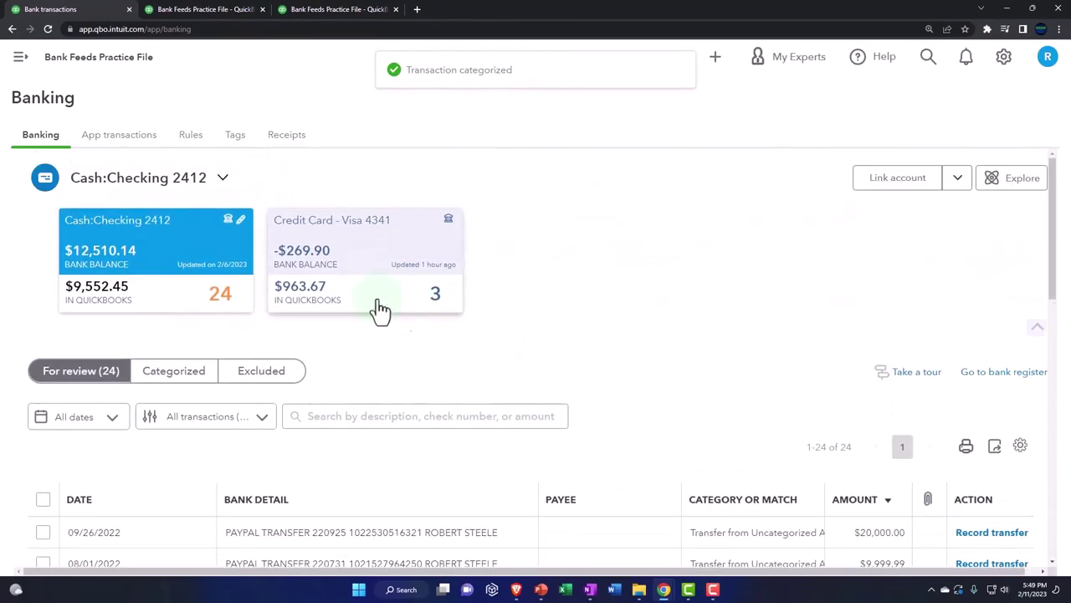
pyautogui.click(368, 299)
pyautogui.scroll(-1, 351, 343)
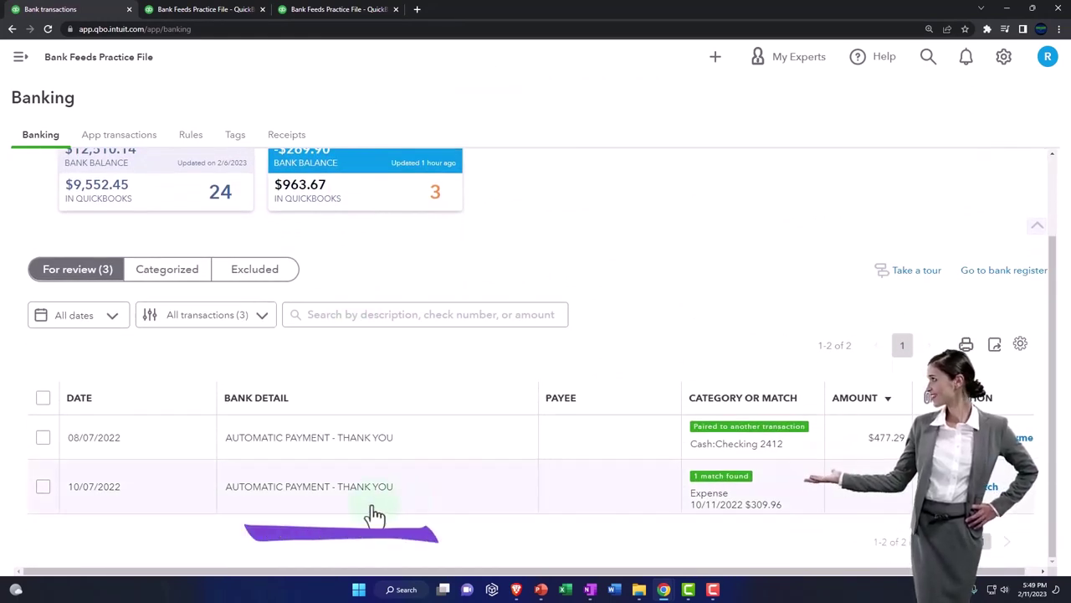
pyautogui.click(617, 505)
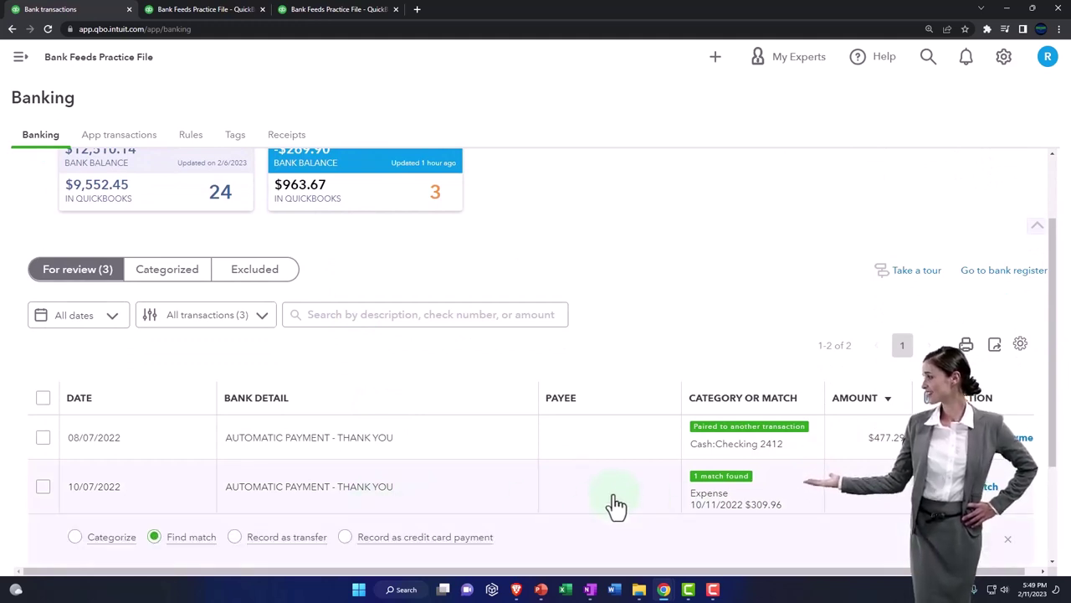
pyautogui.scroll(-2, 616, 504)
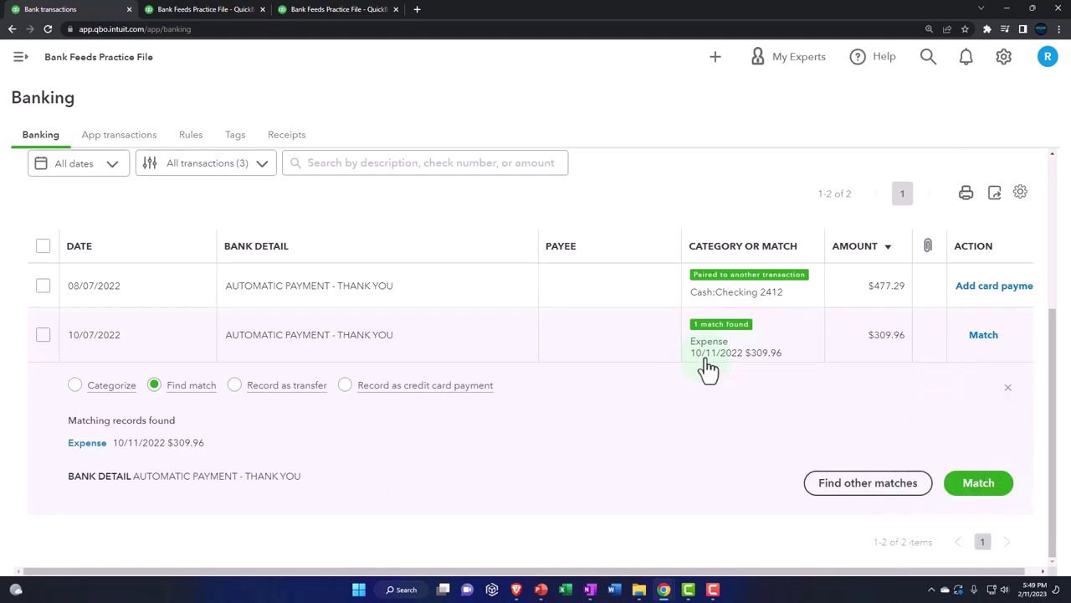
pyautogui.click(978, 485)
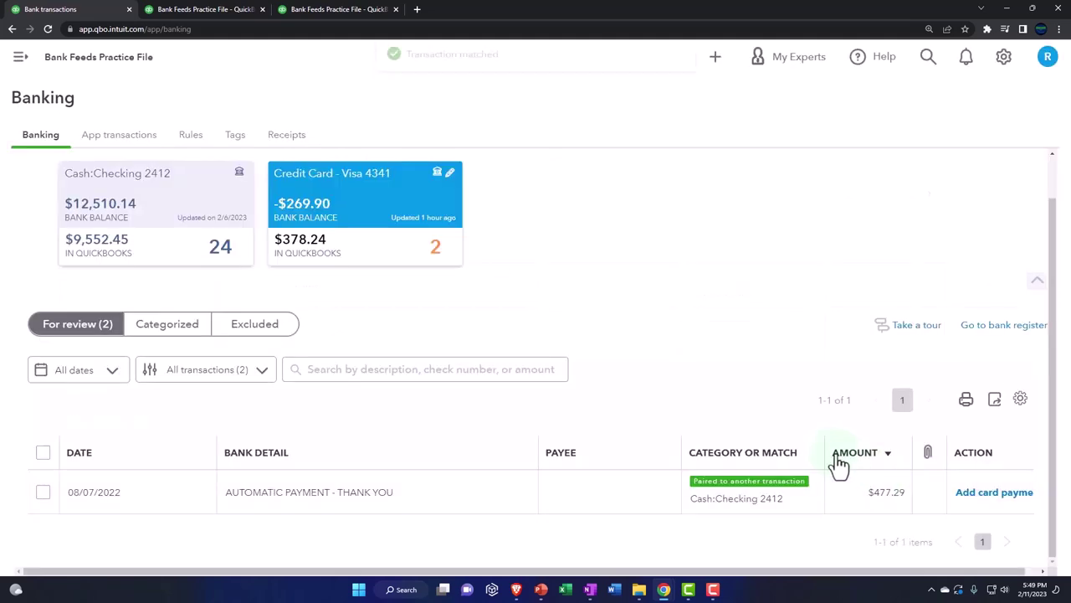
# - Switch to the Balance Sheet report and open the transaction report behind the checking account balance
pyautogui.click(185, 10)
pyautogui.scroll(10, 438, 289)
pyautogui.scroll(-2, 655, 369)
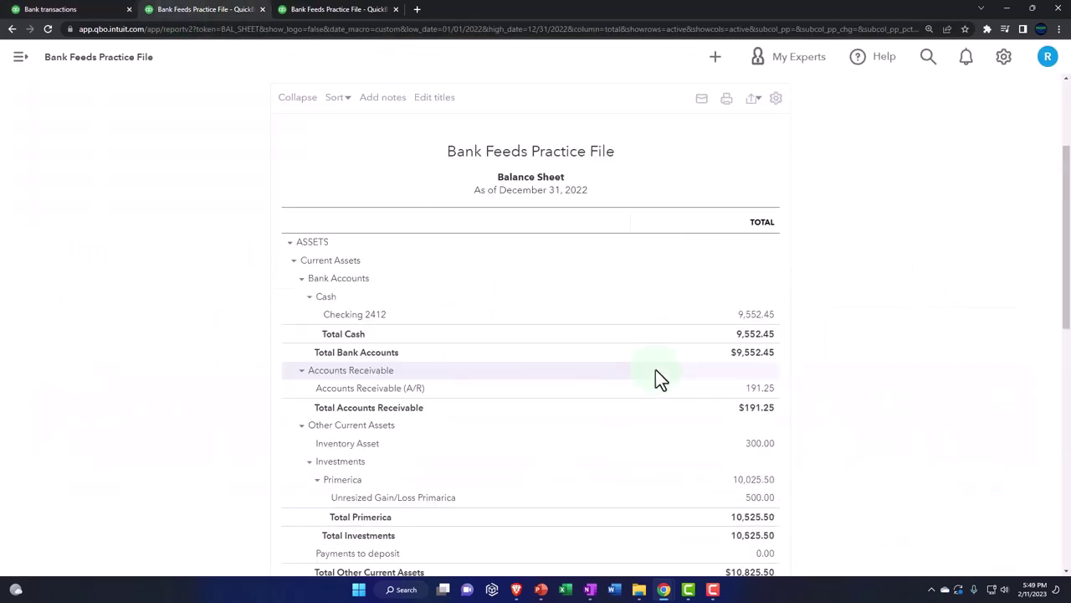
pyautogui.hotkey('ctrl', '+')
pyautogui.hotkey('ctrl', '+')
pyautogui.hotkey('ctrl', '+')
pyautogui.hotkey('ctrl', '+')
pyautogui.scroll(-1, 657, 374)
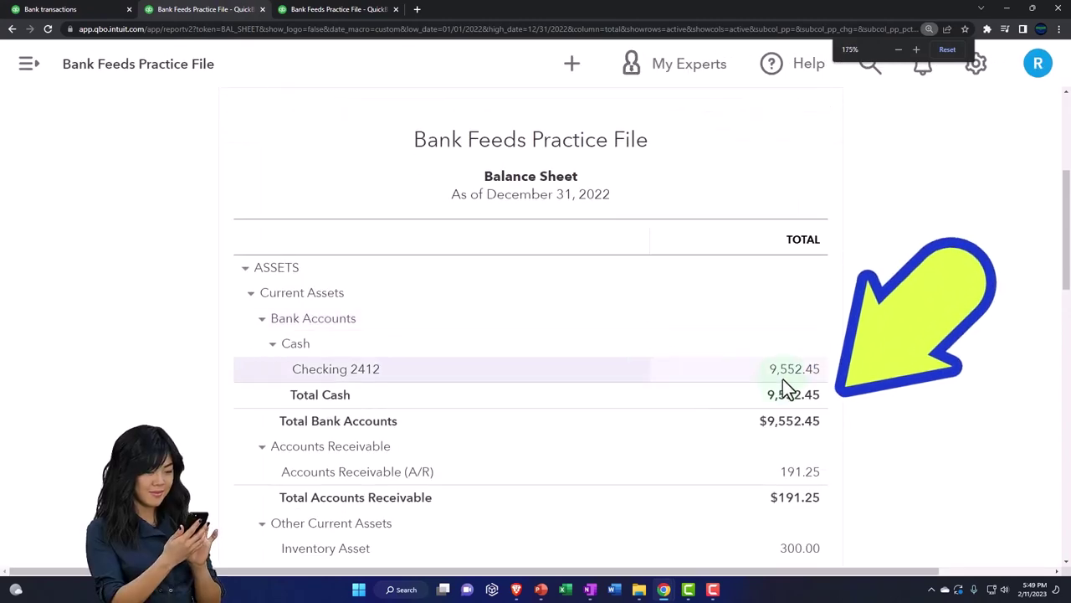
pyautogui.click(786, 375)
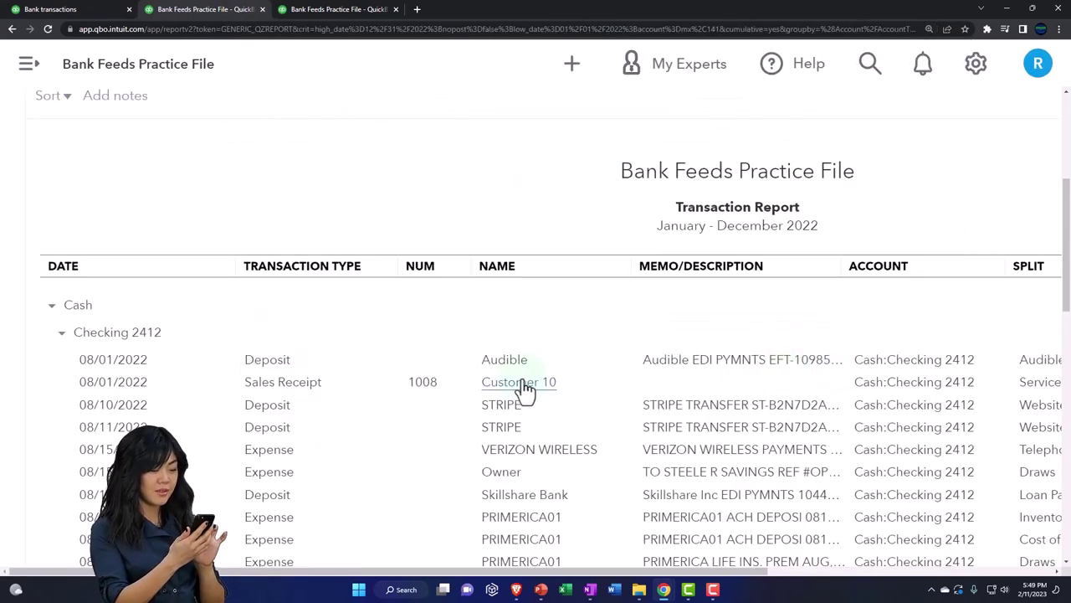
# - Find the 10/11/2022 credit card auto pay expense in the checking transaction report, open it for review and close the form
pyautogui.hotkey('ctrl', '-')
pyautogui.hotkey('ctrl', '-')
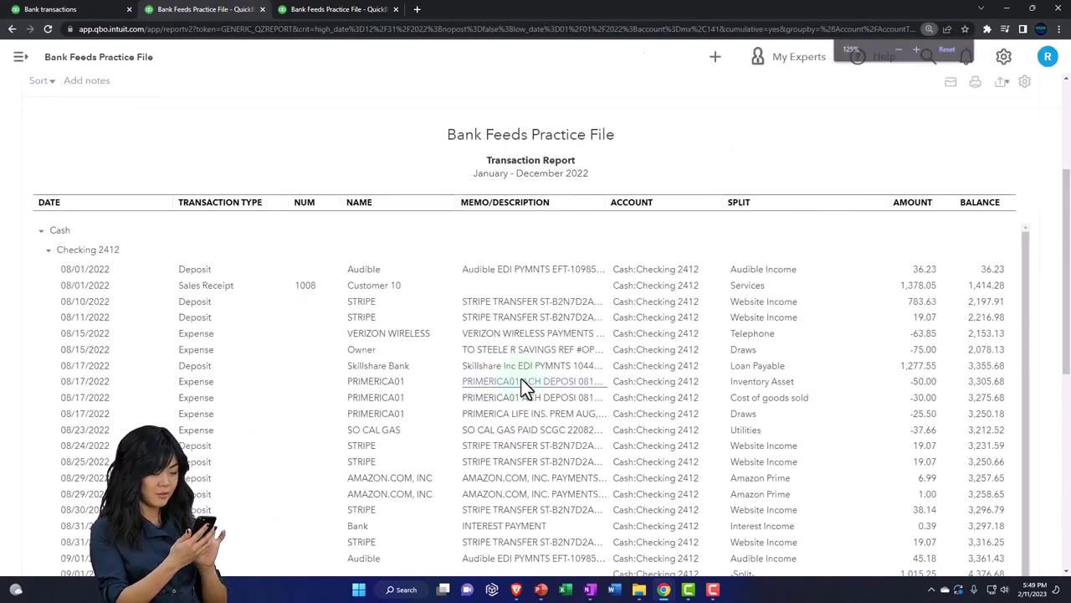
pyautogui.scroll(-3, 402, 419)
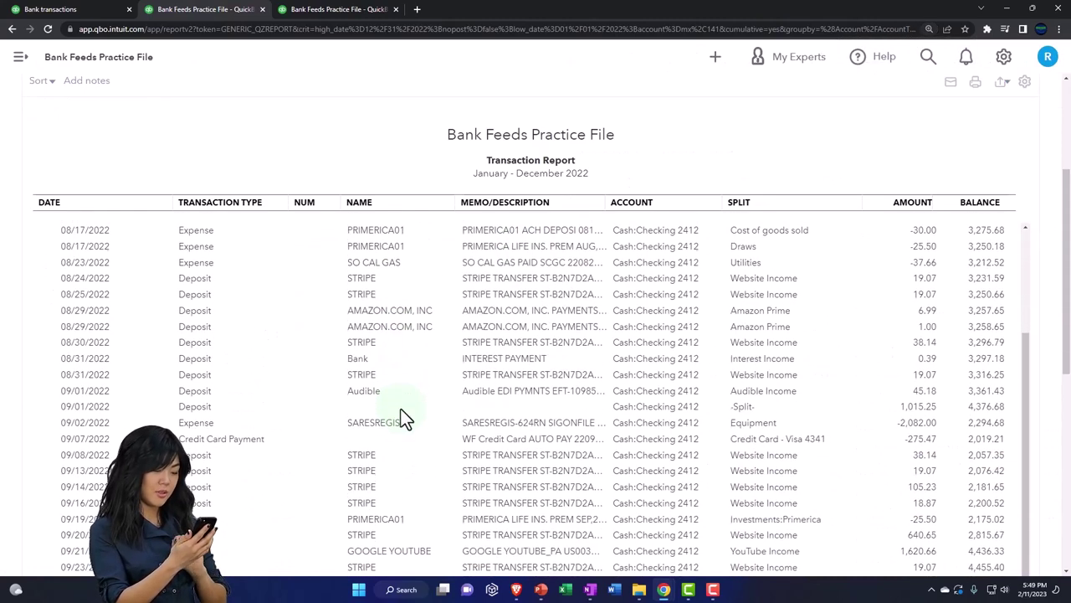
pyautogui.scroll(-3, 402, 418)
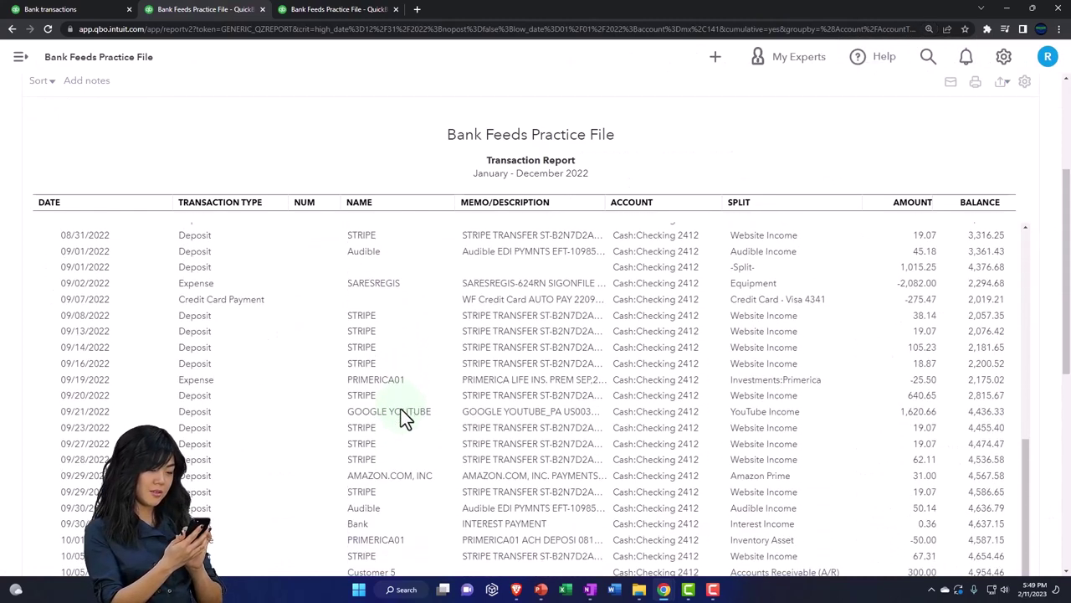
pyautogui.scroll(-5, 530, 418)
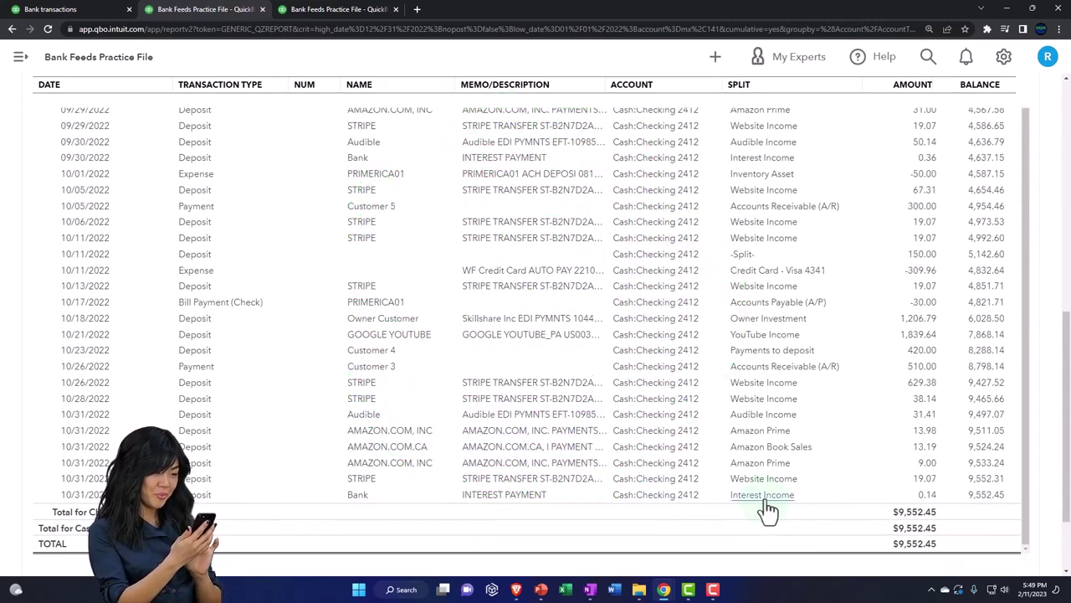
pyautogui.scroll(6, 770, 497)
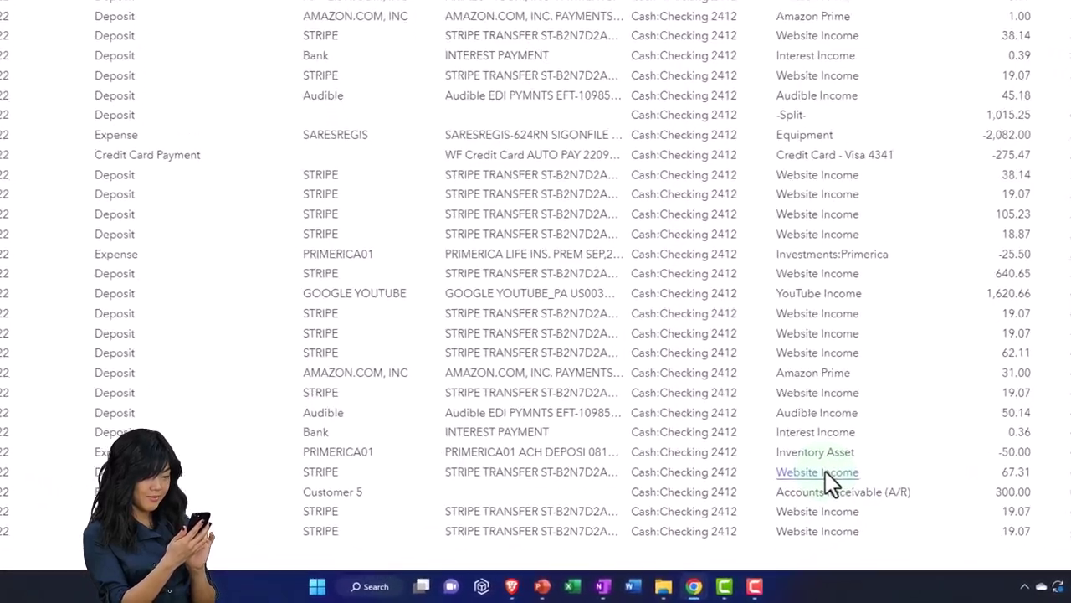
pyautogui.scroll(-2, 836, 481)
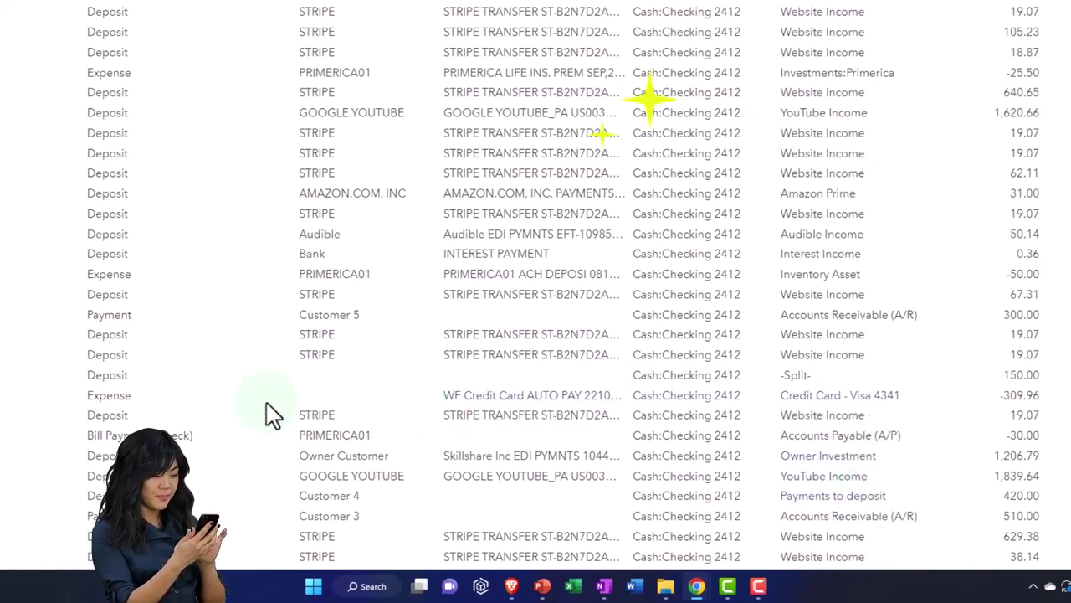
pyautogui.click(110, 395)
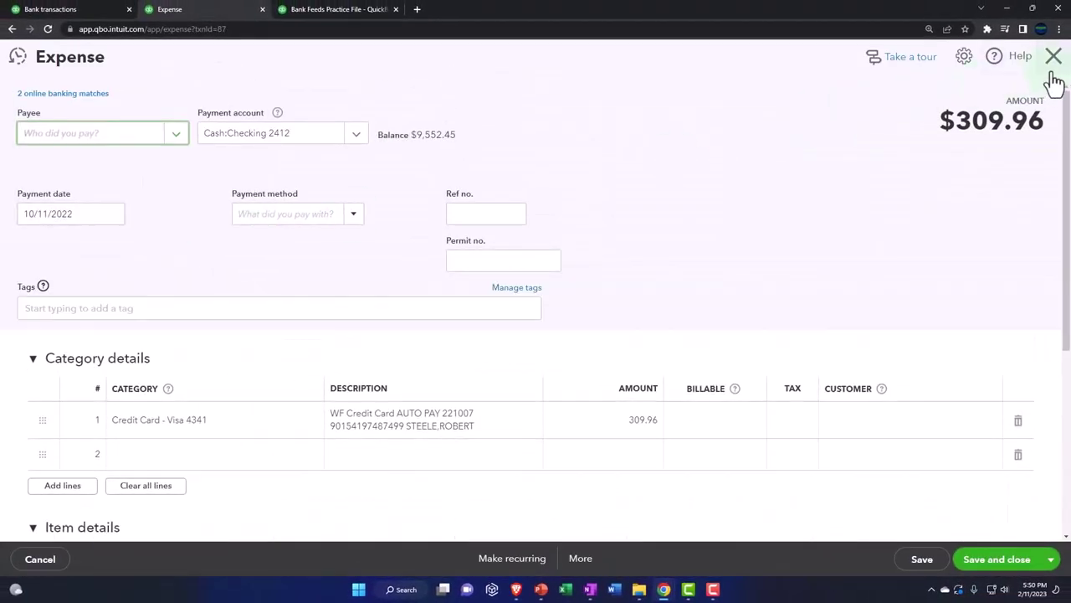
pyautogui.click(1053, 56)
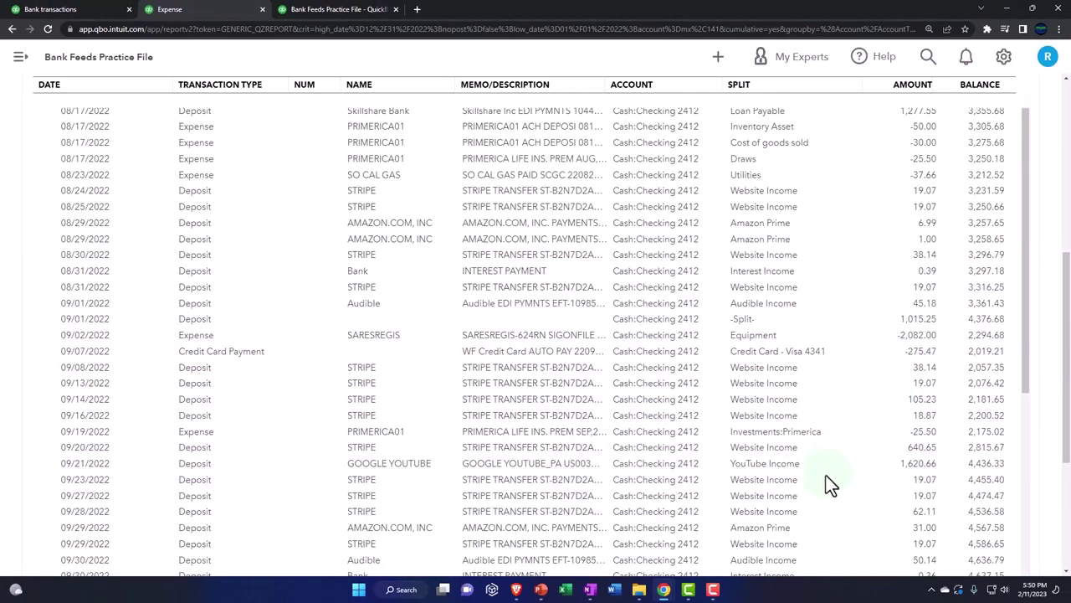
# - Open the 09/07/2022 Credit Card Payment from the checking report to compare its form, and close it
pyautogui.scroll(1, 327, 450)
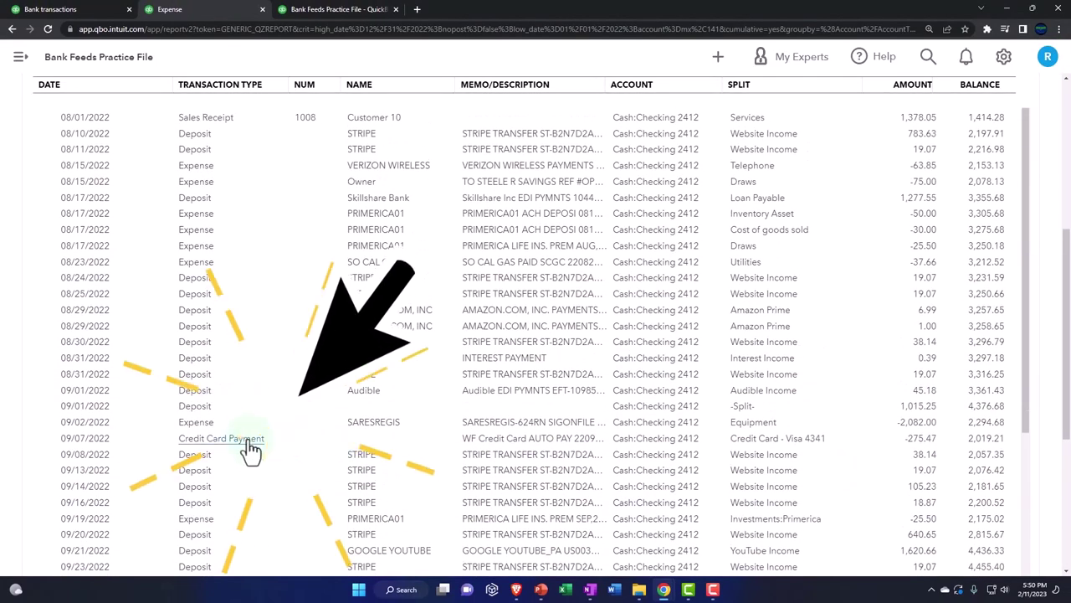
pyautogui.click(250, 441)
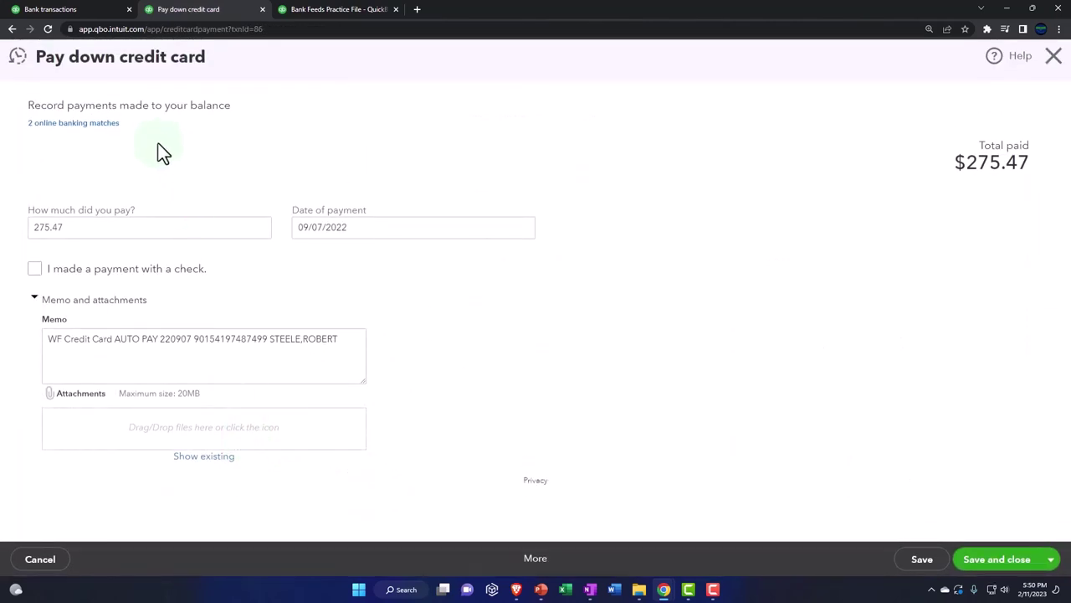
pyautogui.click(1055, 60)
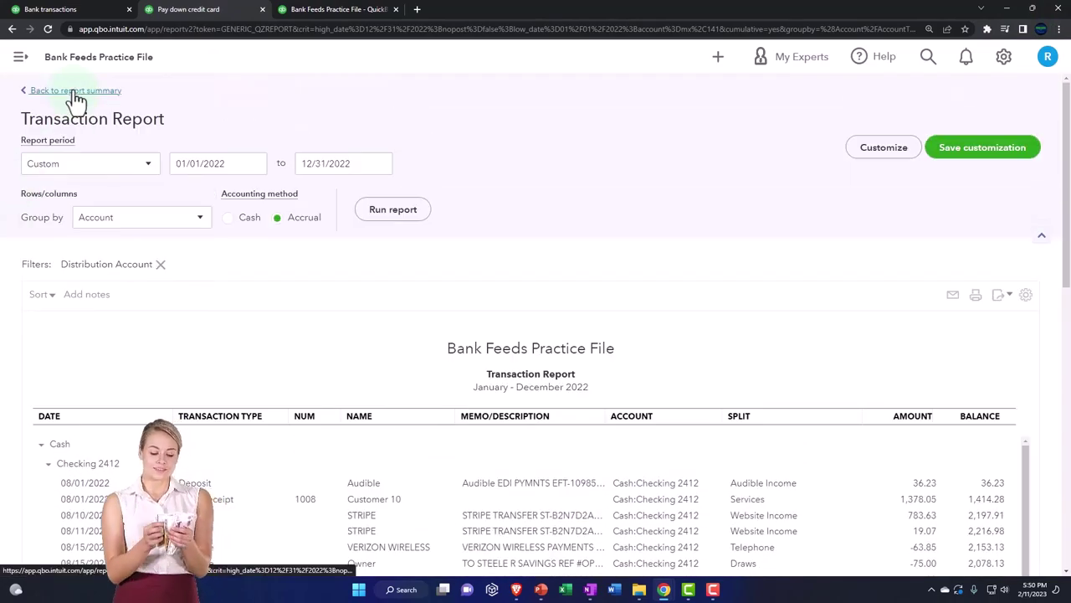
# - Return to the Balance Sheet and open the Visa credit card account's transaction report to examine the payments' transaction types
pyautogui.click(73, 92)
pyautogui.scroll(-5, 197, 310)
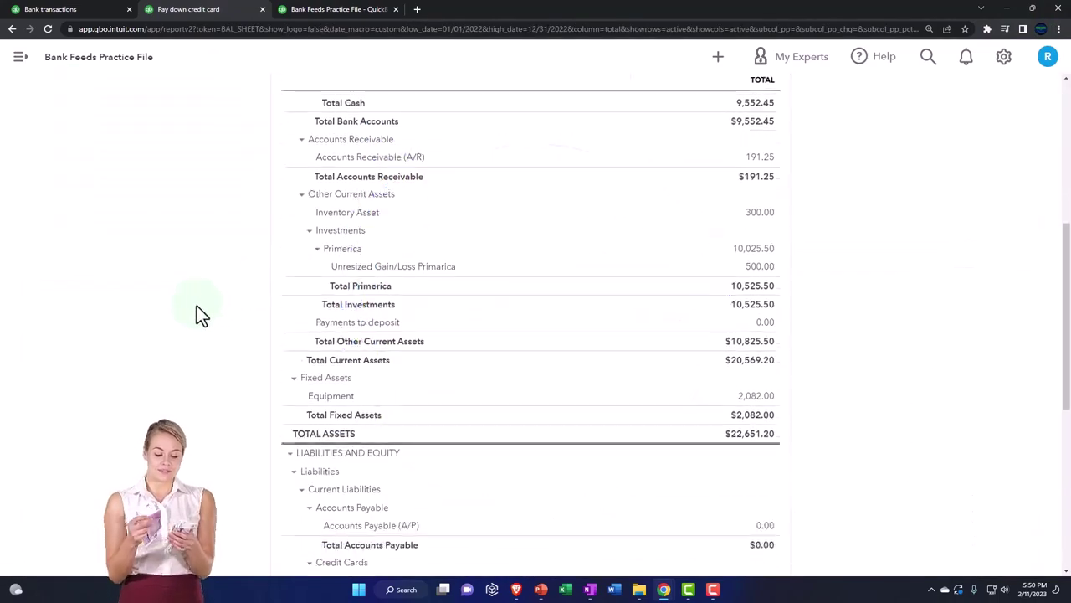
pyautogui.scroll(-2, 197, 306)
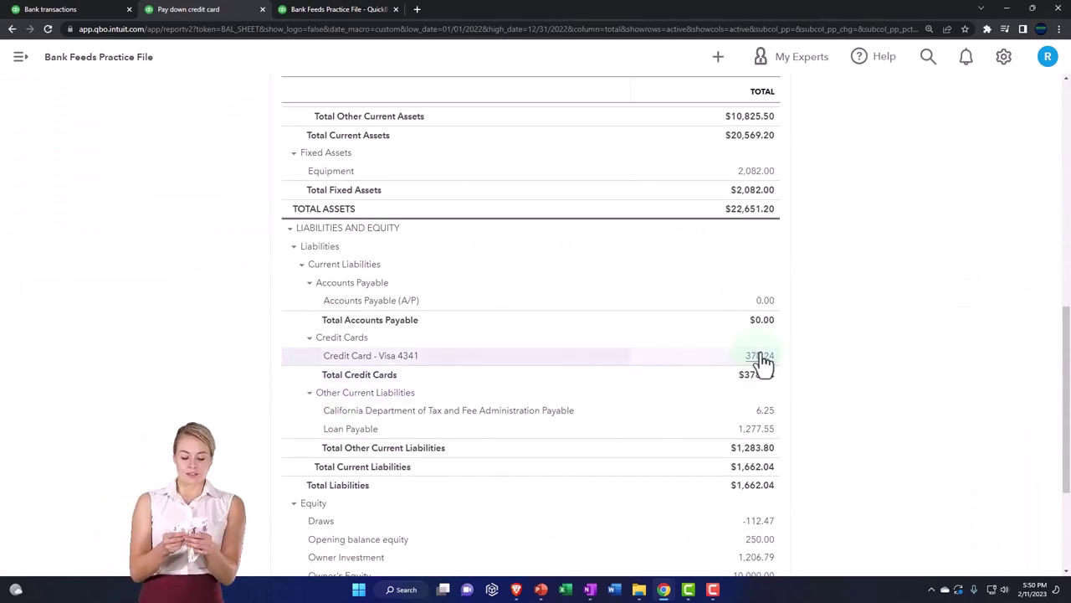
pyautogui.click(762, 358)
pyautogui.scroll(-2, 760, 368)
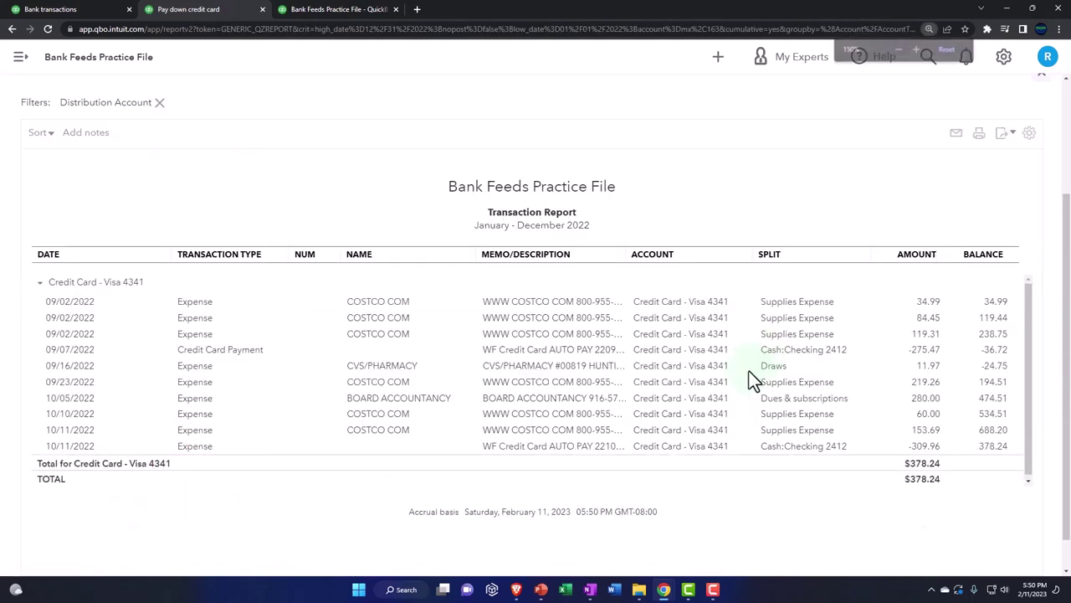
pyautogui.hotkey('ctrl', '+')
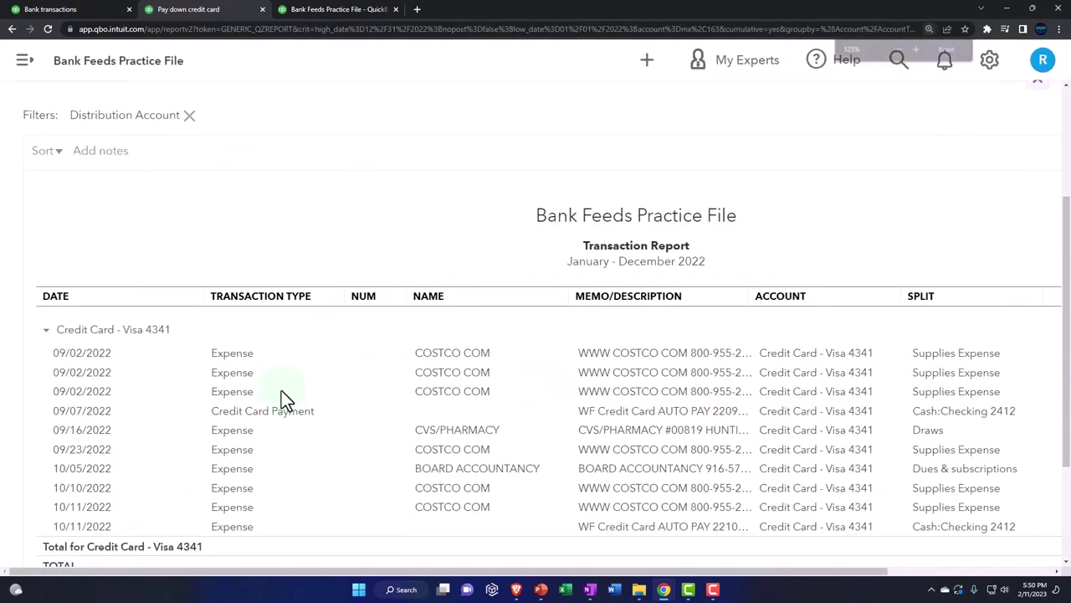
pyautogui.hotkey('ctrl', '-')
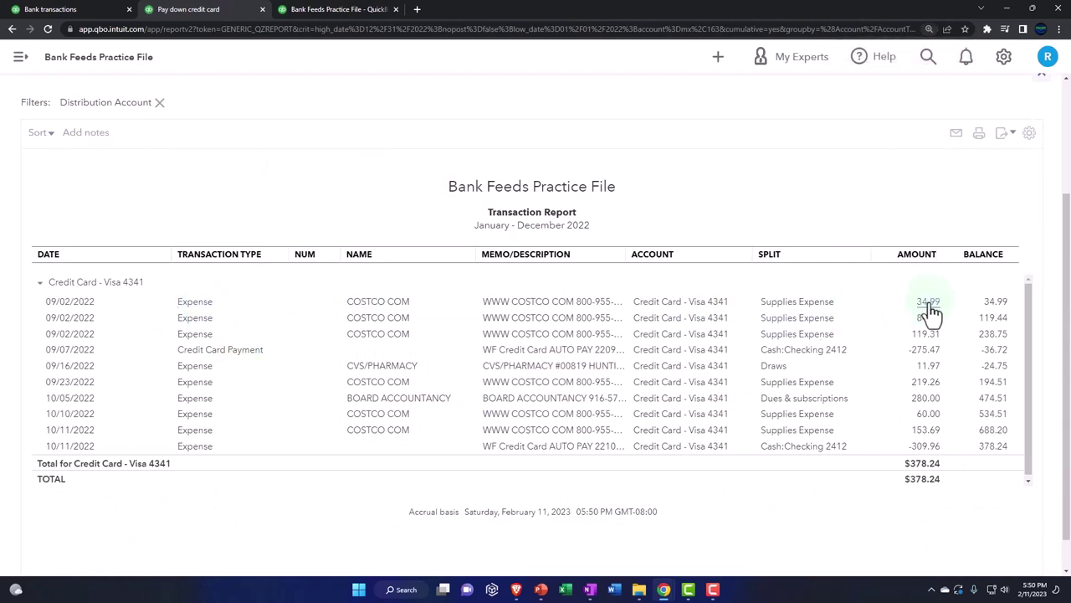